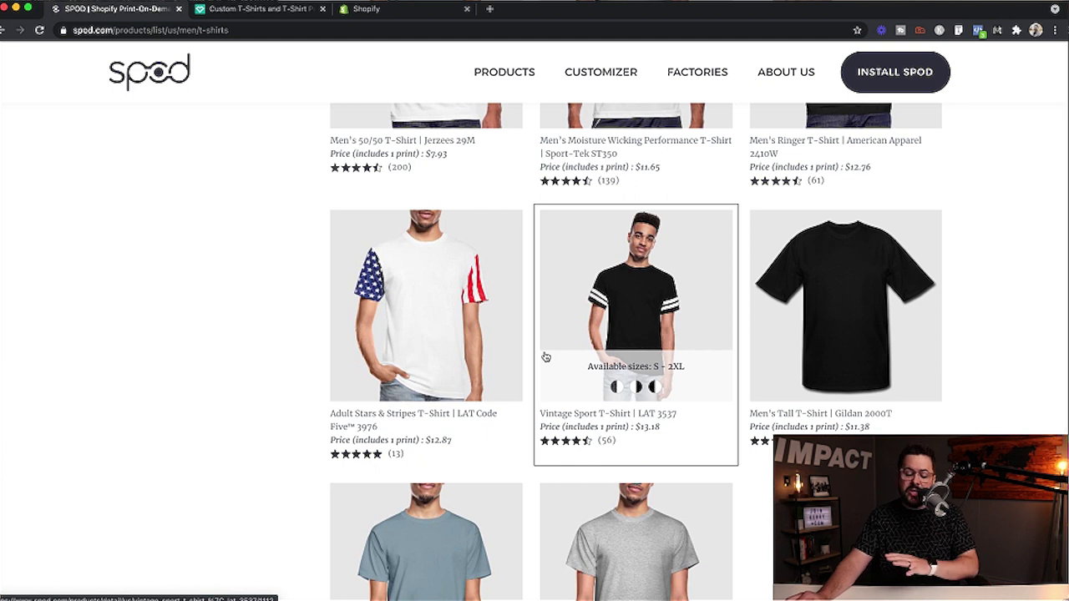
- Expand the Sticker and Accessories categories in the SPOD product catalog
{"action": "scroll", "coordinate": [309, 366], "scroll_direction": "up", "scroll_amount": 2}
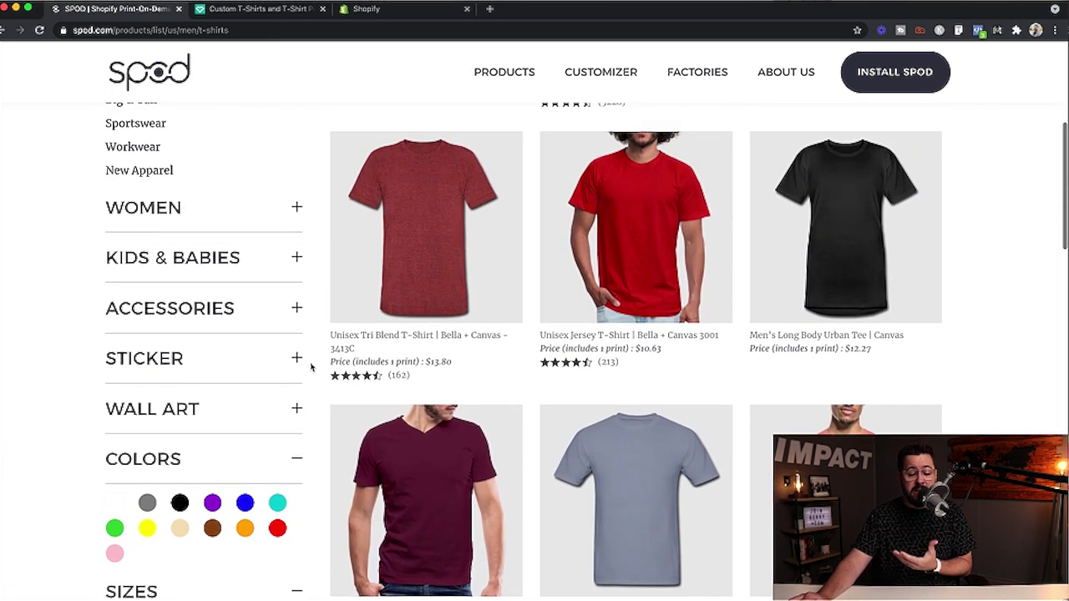
{"action": "left_click", "coordinate": [297, 367]}
{"action": "scroll", "coordinate": [247, 394], "scroll_direction": "up", "scroll_amount": 5}
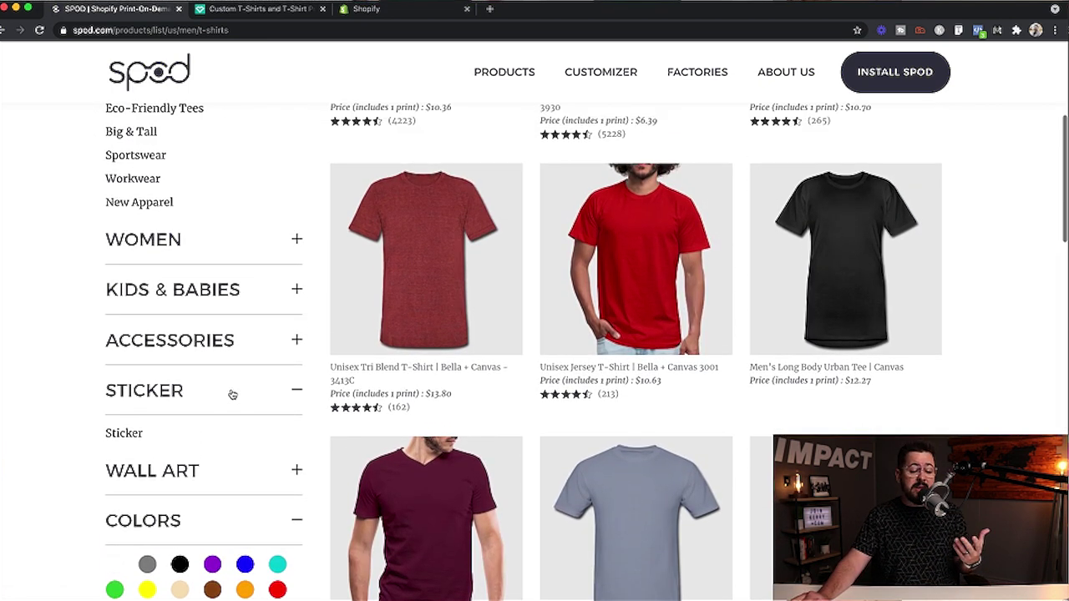
{"action": "left_click", "coordinate": [296, 464]}
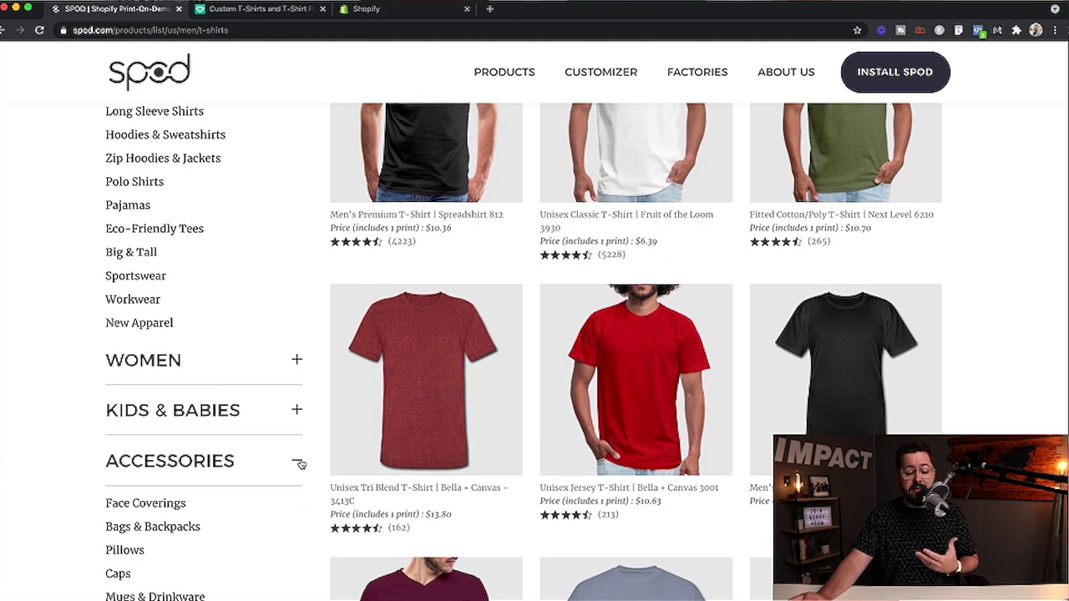
- Open the Face Coverings category under Accessories and look through its products
{"action": "scroll", "coordinate": [251, 459], "scroll_direction": "down", "scroll_amount": 1}
{"action": "left_click", "coordinate": [179, 455]}
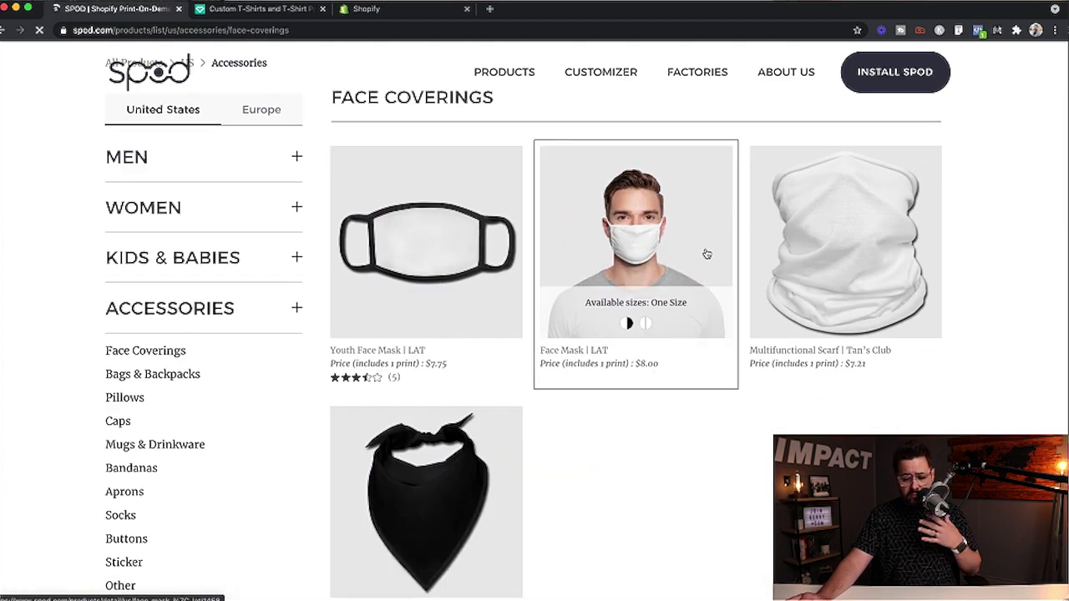
{"action": "scroll", "coordinate": [367, 473], "scroll_direction": "up", "scroll_amount": 2}
{"action": "scroll", "coordinate": [334, 376], "scroll_direction": "down", "scroll_amount": 1}
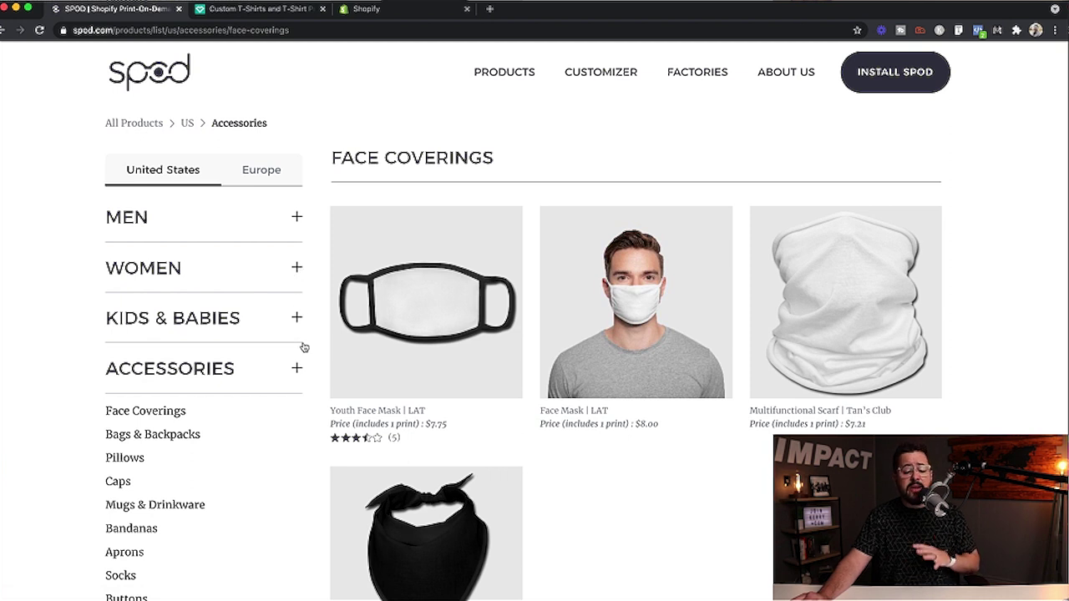
{"action": "scroll", "coordinate": [298, 372], "scroll_direction": "down", "scroll_amount": 5}
{"action": "scroll", "coordinate": [298, 376], "scroll_direction": "down", "scroll_amount": 1}
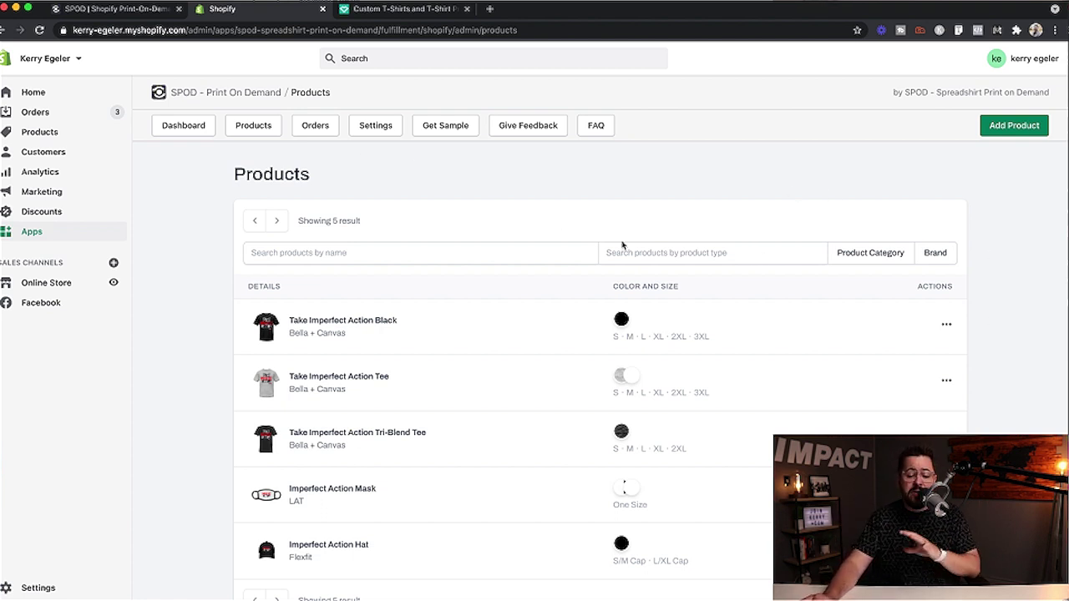
- Start a new product in the SPOD app within Shopify and open the catalog of base products
{"action": "scroll", "coordinate": [629, 249], "scroll_direction": "down", "scroll_amount": 1}
{"action": "scroll", "coordinate": [628, 249], "scroll_direction": "up", "scroll_amount": 1}
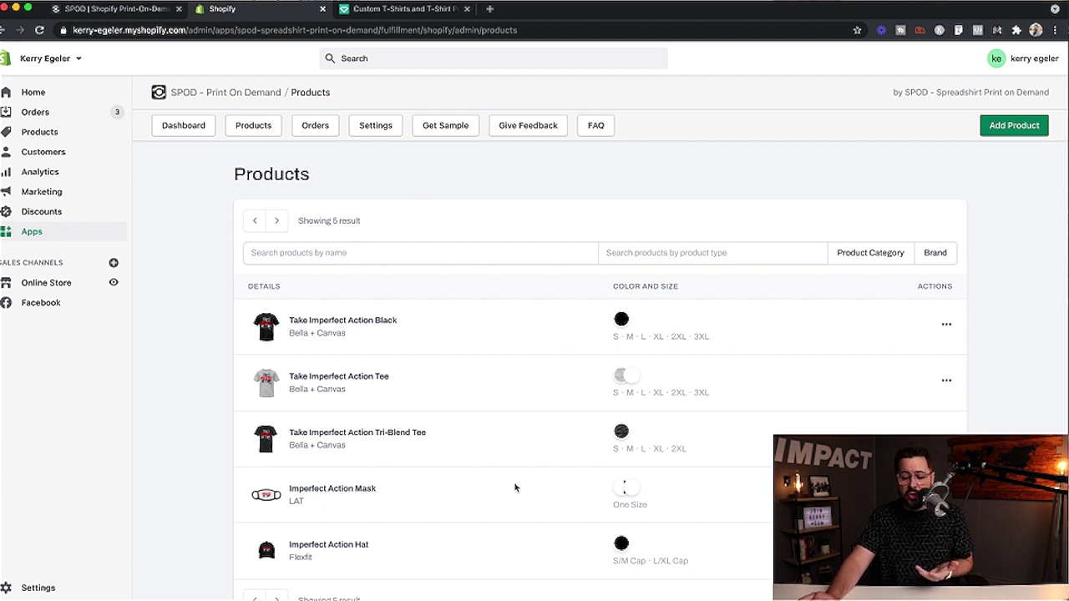
{"action": "left_click", "coordinate": [1018, 127]}
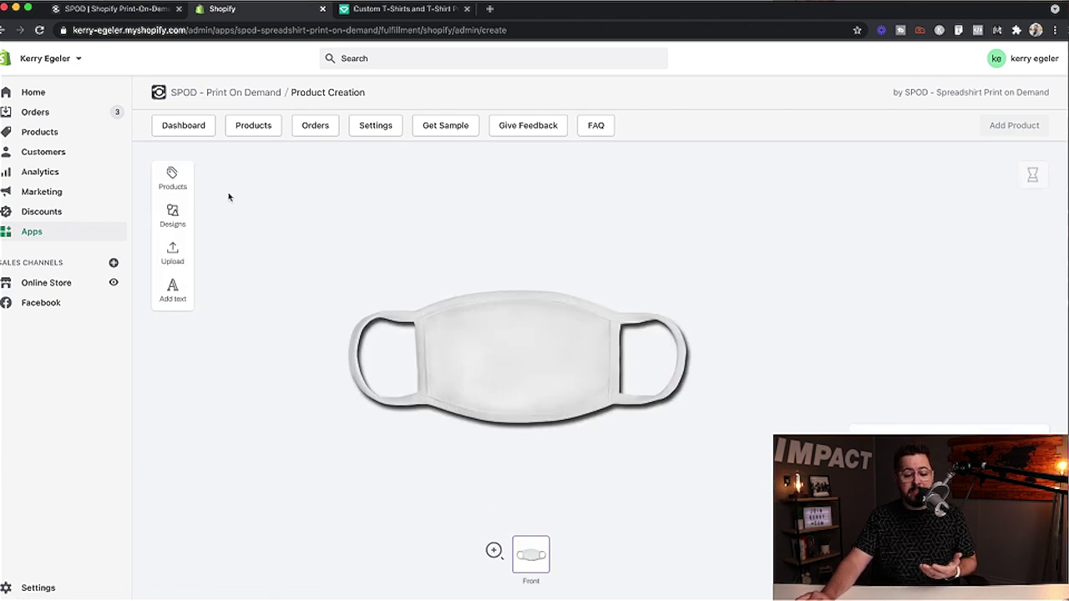
{"action": "left_click", "coordinate": [173, 178]}
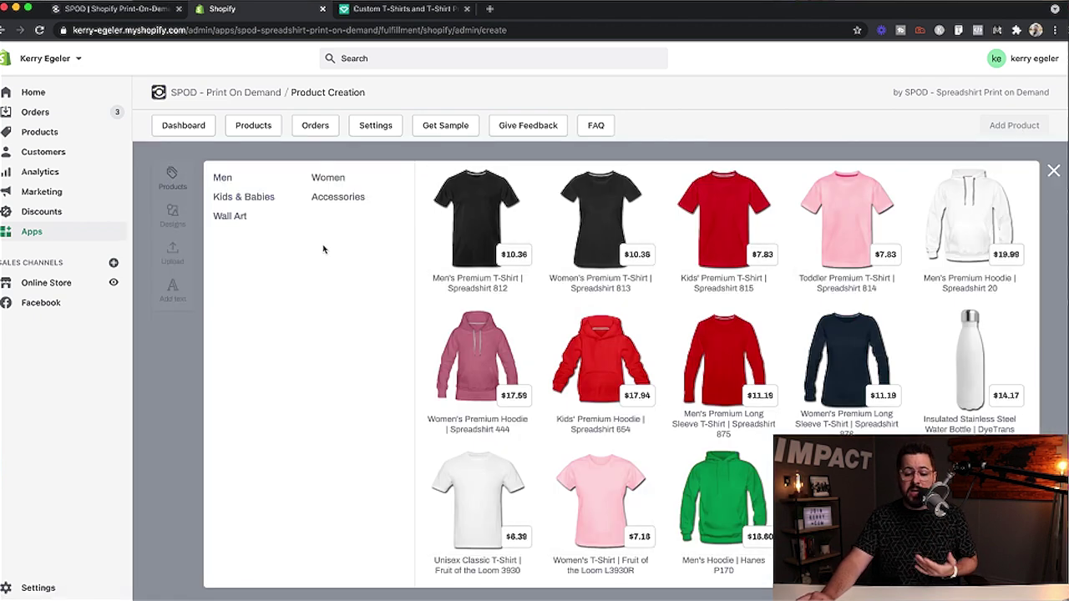
- Examine the range of base products and their prices in the unfiltered catalog
{"action": "scroll", "coordinate": [773, 363], "scroll_direction": "down", "scroll_amount": 2}
{"action": "scroll", "coordinate": [778, 363], "scroll_direction": "down", "scroll_amount": 6}
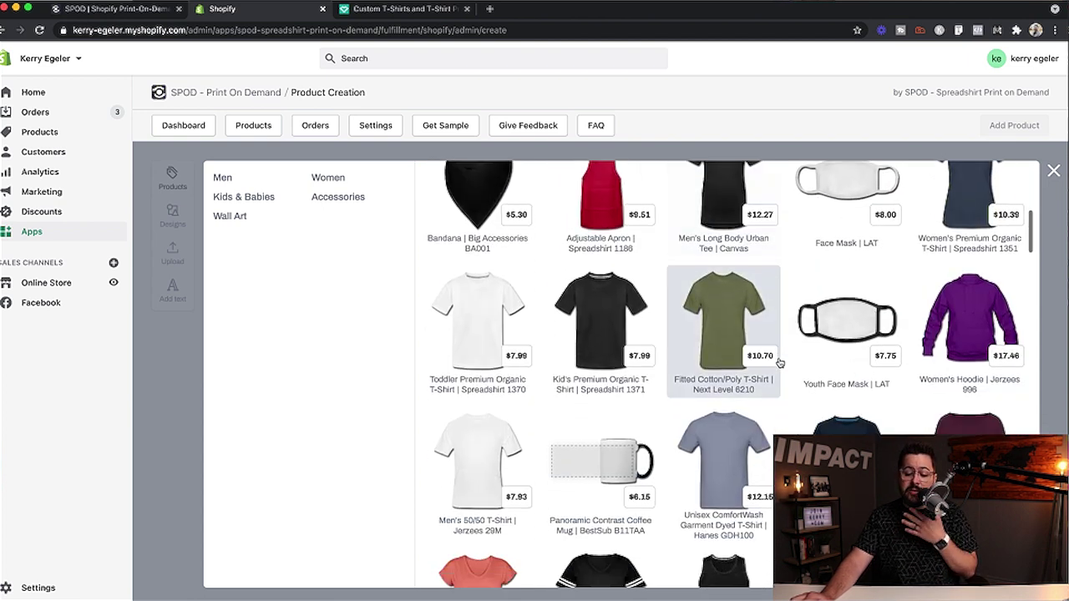
{"action": "scroll", "coordinate": [778, 362], "scroll_direction": "down", "scroll_amount": 4}
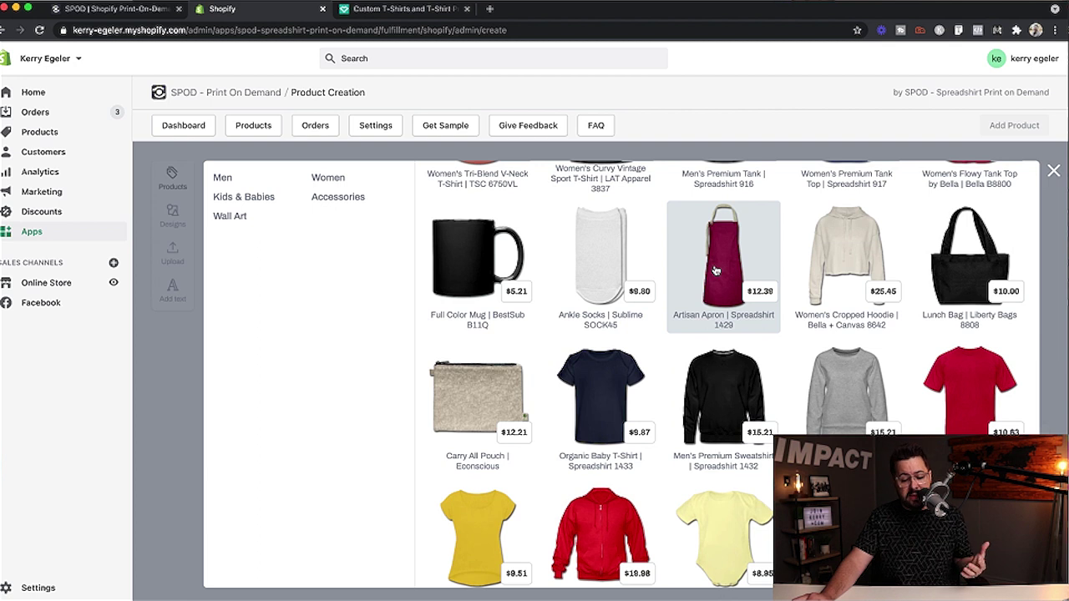
{"action": "scroll", "coordinate": [714, 271], "scroll_direction": "down", "scroll_amount": 1}
{"action": "scroll", "coordinate": [462, 350], "scroll_direction": "down", "scroll_amount": 2}
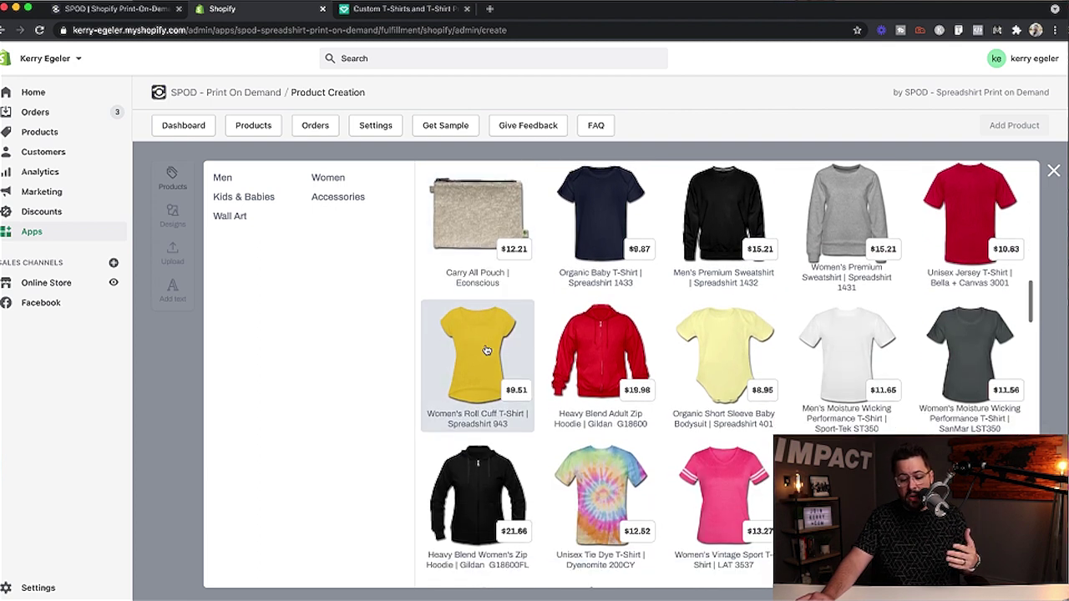
{"action": "scroll", "coordinate": [733, 372], "scroll_direction": "down", "scroll_amount": 2}
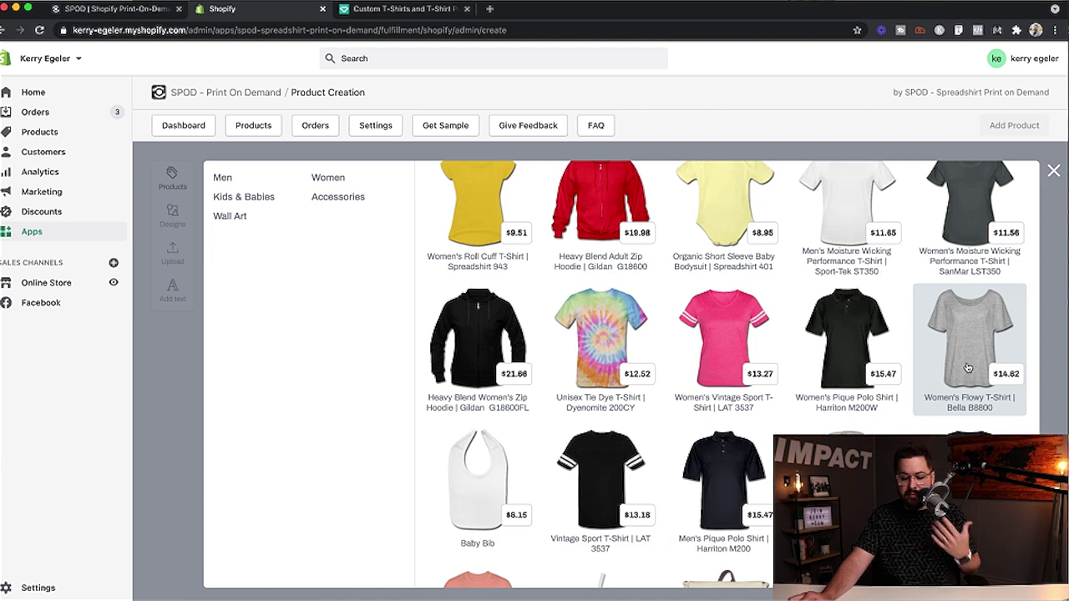
{"action": "scroll", "coordinate": [969, 371], "scroll_direction": "down", "scroll_amount": 3}
{"action": "scroll", "coordinate": [966, 363], "scroll_direction": "down", "scroll_amount": 1}
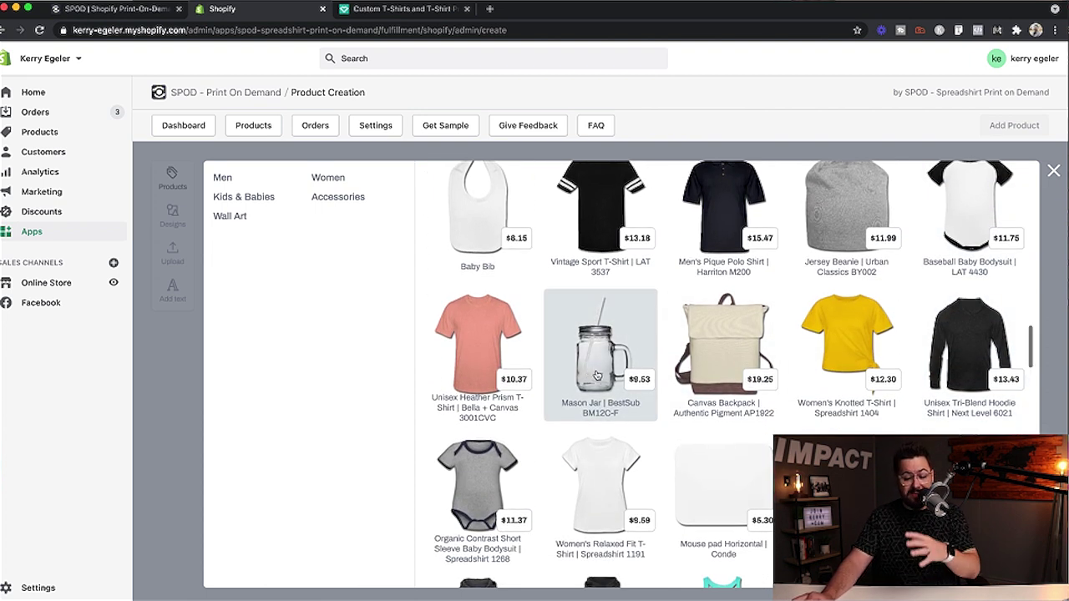
- Choose the Women's Hoodie Dress | Independent Trading PRM65DRS as the base product for the new item
{"action": "scroll", "coordinate": [593, 376], "scroll_direction": "down", "scroll_amount": 5}
{"action": "scroll", "coordinate": [598, 375], "scroll_direction": "down", "scroll_amount": 3}
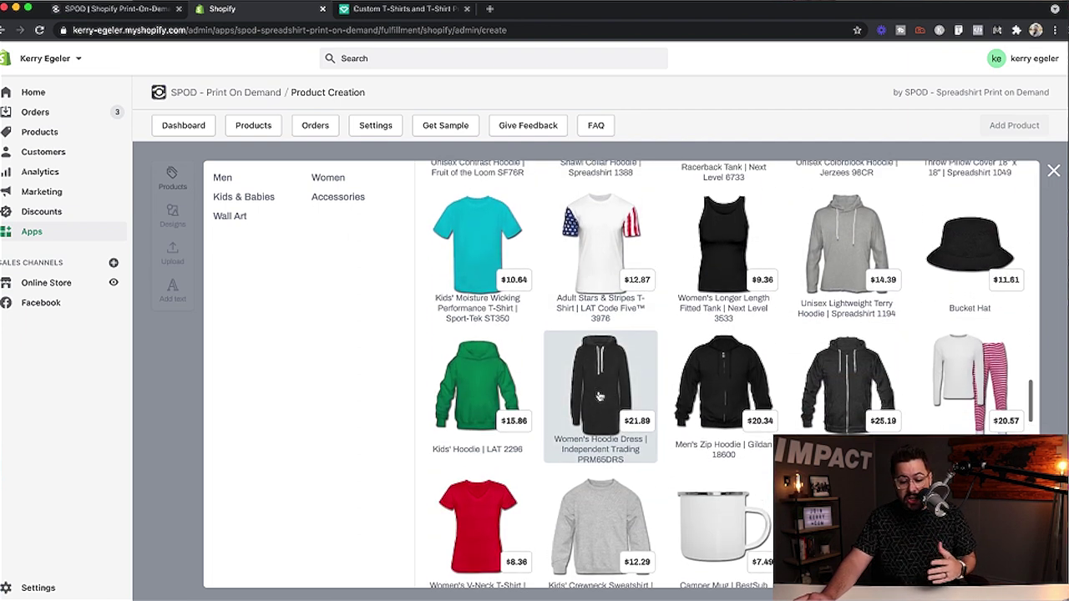
{"action": "left_click", "coordinate": [599, 397]}
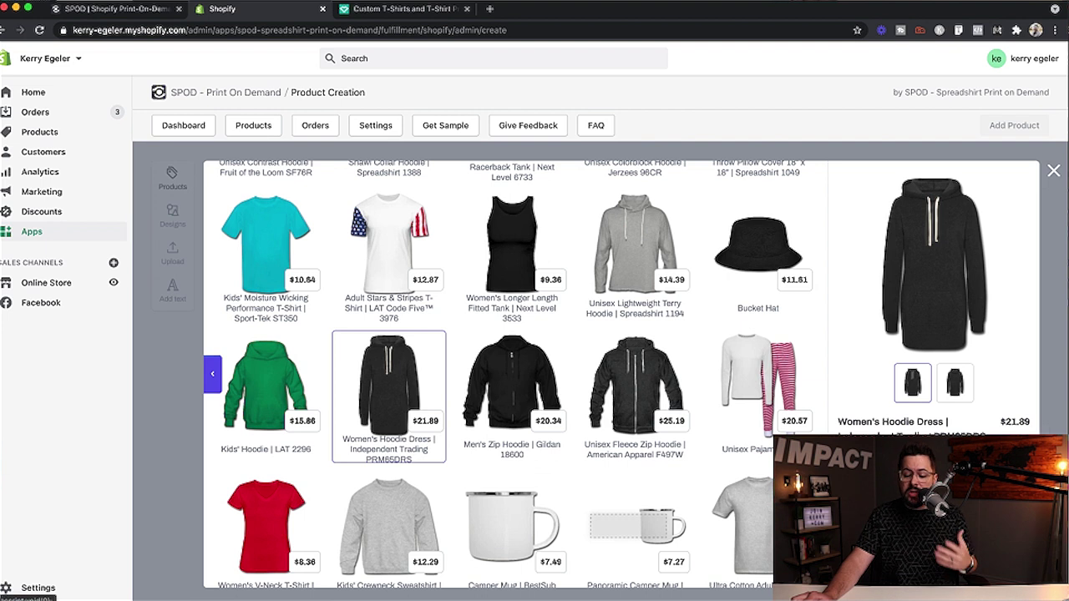
{"action": "left_click", "coordinate": [934, 576]}
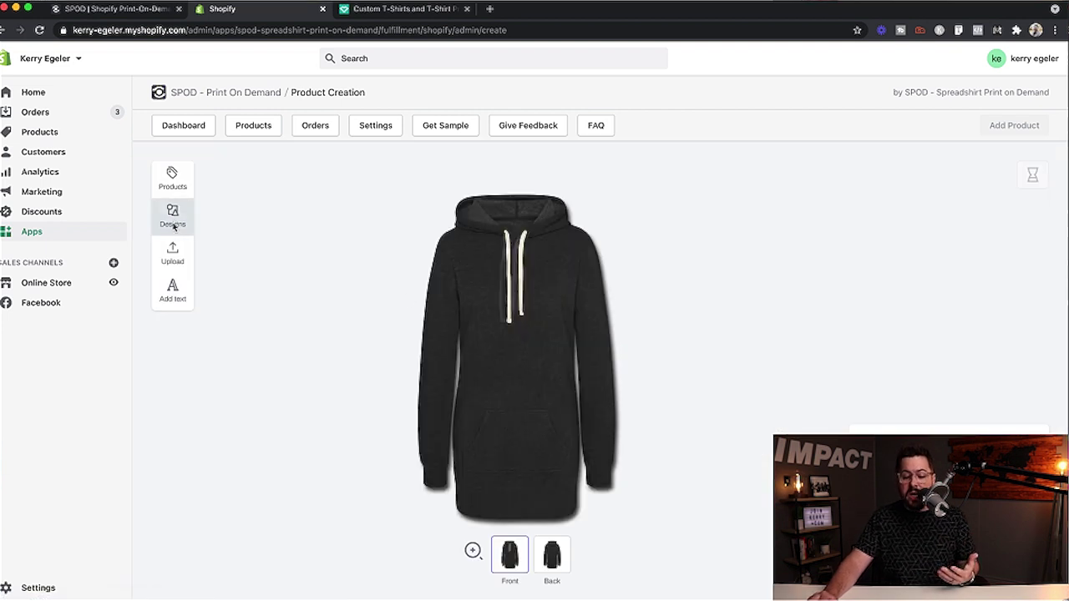
- Open the ready-made design library, look through its graphics and close it without adding a design
{"action": "left_click", "coordinate": [178, 223]}
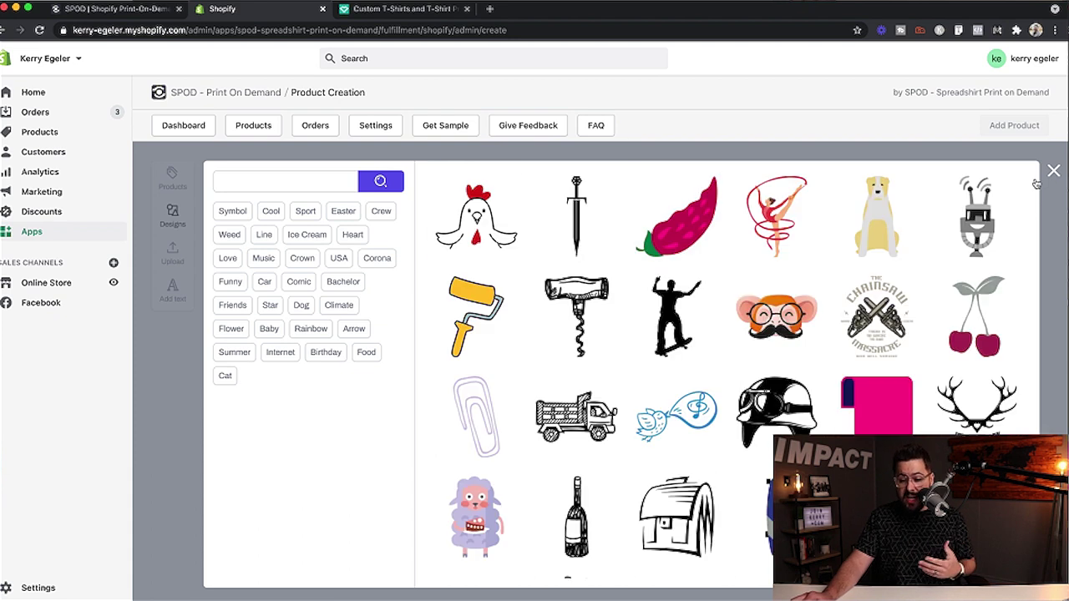
{"action": "scroll", "coordinate": [838, 364], "scroll_direction": "down", "scroll_amount": 3}
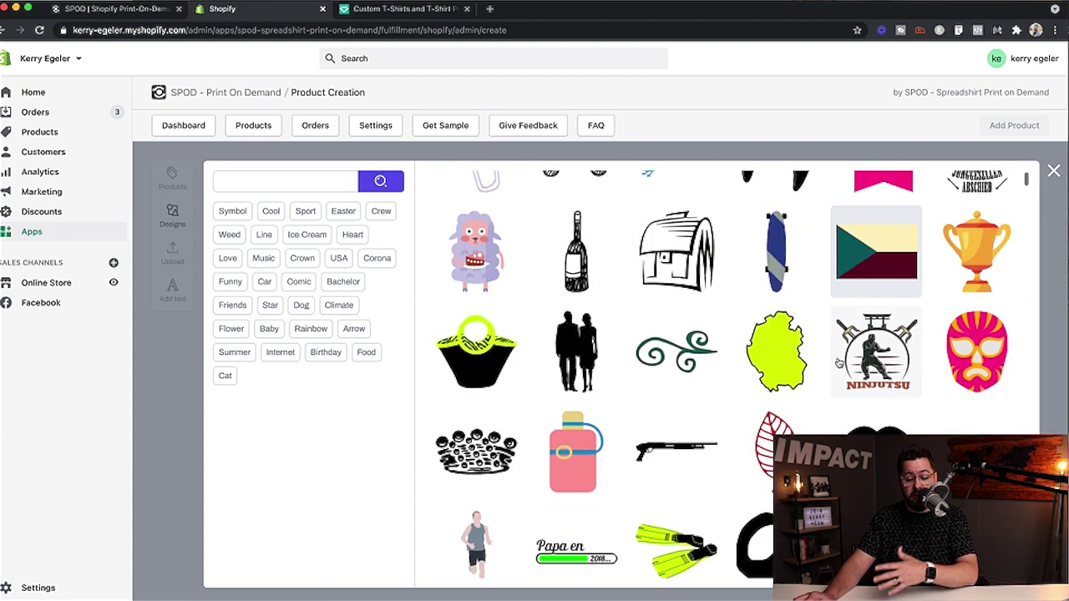
{"action": "scroll", "coordinate": [838, 363], "scroll_direction": "down", "scroll_amount": 2}
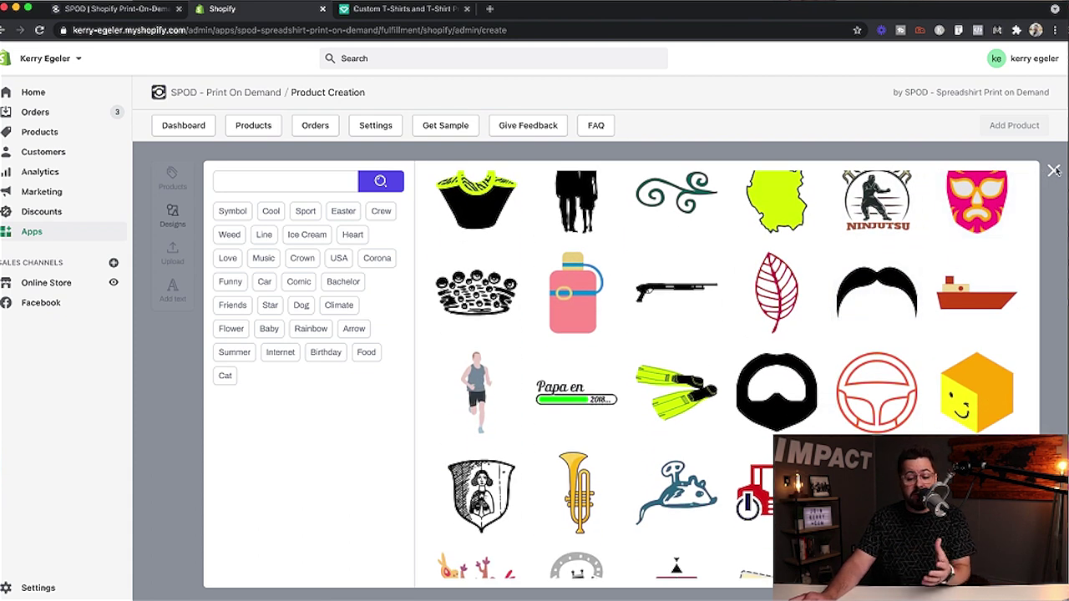
{"action": "left_click", "coordinate": [1054, 170]}
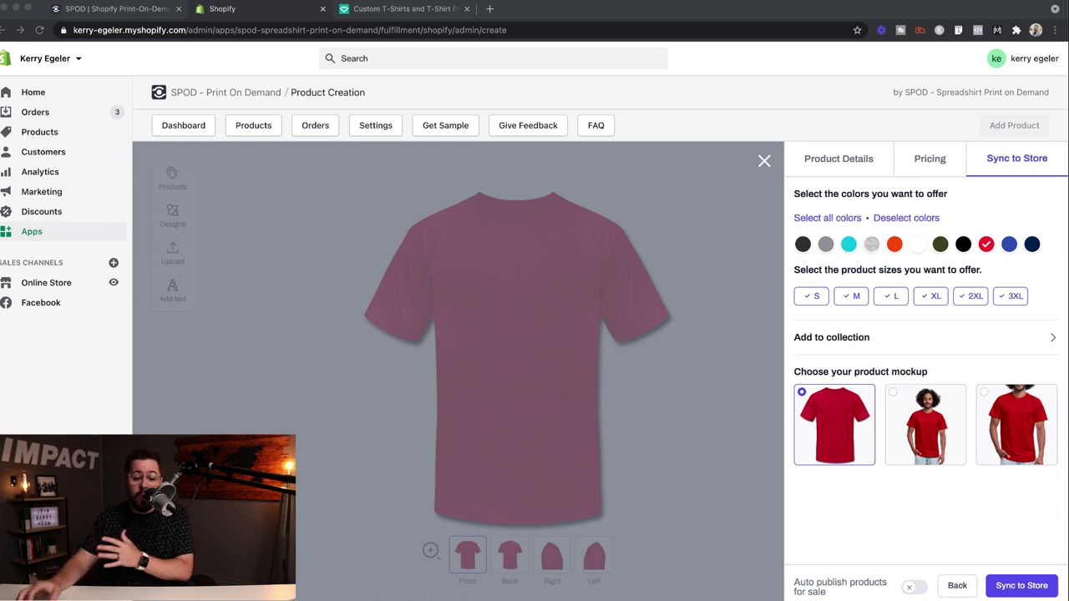
- View the live online store and look over the merch on its home page
{"action": "left_click", "coordinate": [113, 282]}
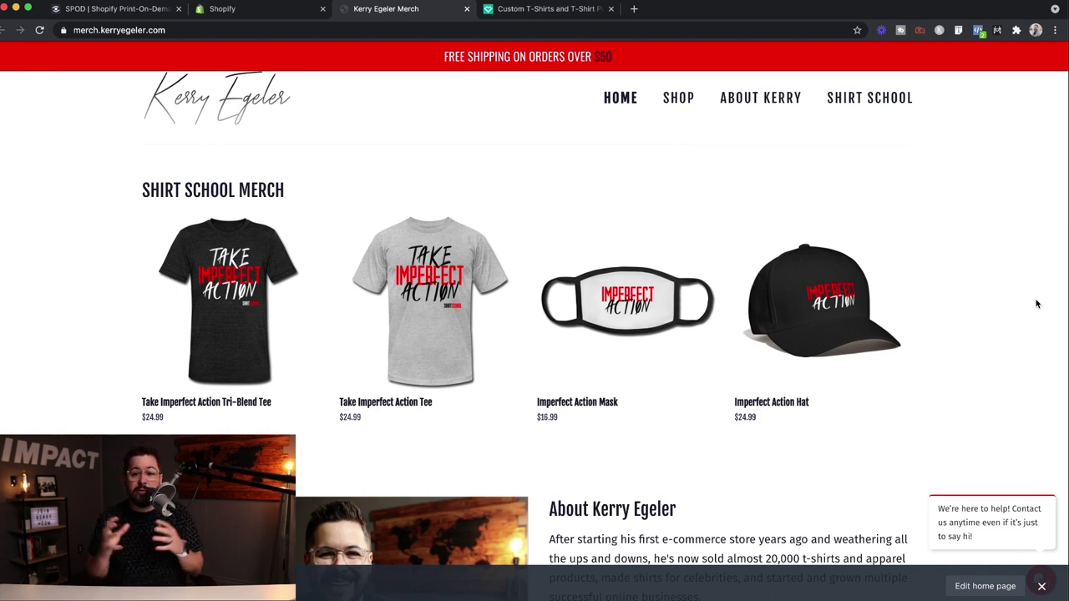
{"action": "scroll", "coordinate": [919, 286], "scroll_direction": "down", "scroll_amount": 1}
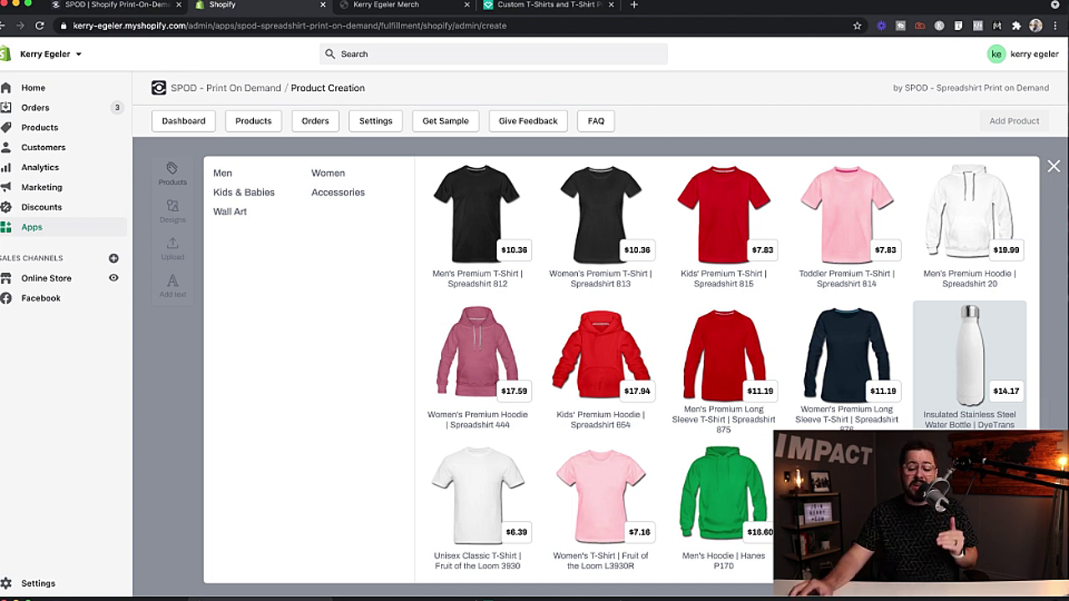
- Filter the base product catalog to Men's T-Shirts and review the shirts and their prices
{"action": "scroll", "coordinate": [846, 351], "scroll_direction": "down", "scroll_amount": 3}
{"action": "scroll", "coordinate": [846, 351], "scroll_direction": "up", "scroll_amount": 3}
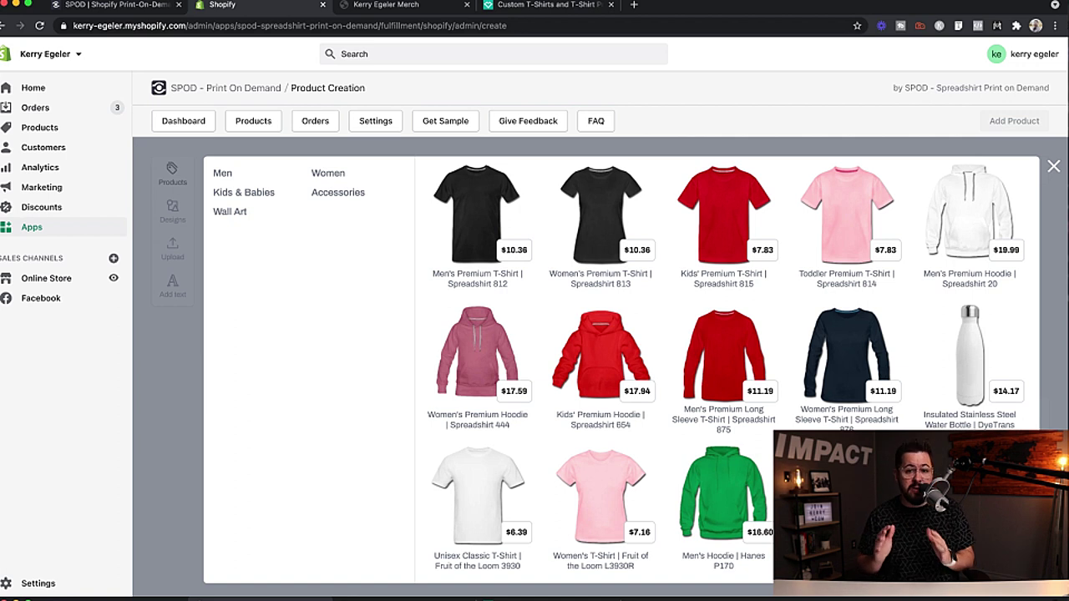
{"action": "left_click", "coordinate": [222, 174]}
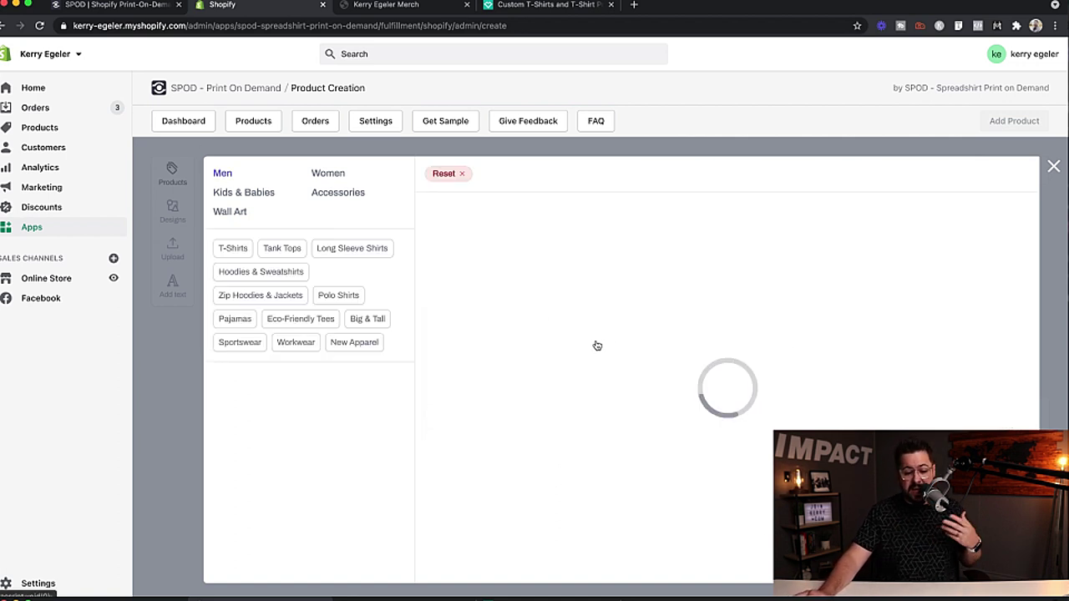
{"action": "left_click", "coordinate": [233, 248]}
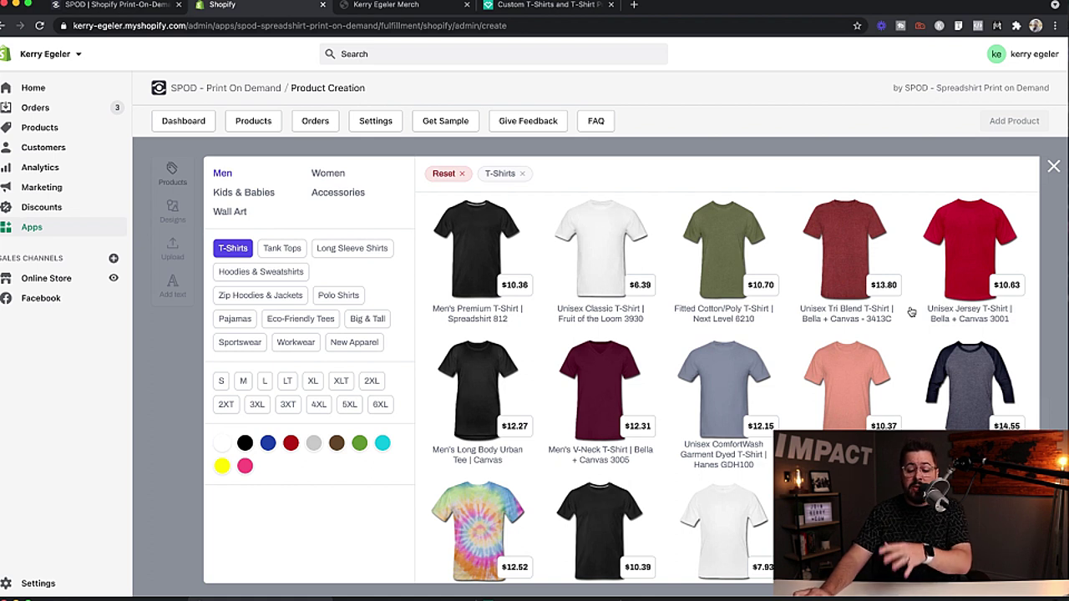
{"action": "scroll", "coordinate": [773, 387], "scroll_direction": "down", "scroll_amount": 3}
{"action": "scroll", "coordinate": [774, 388], "scroll_direction": "down", "scroll_amount": 1}
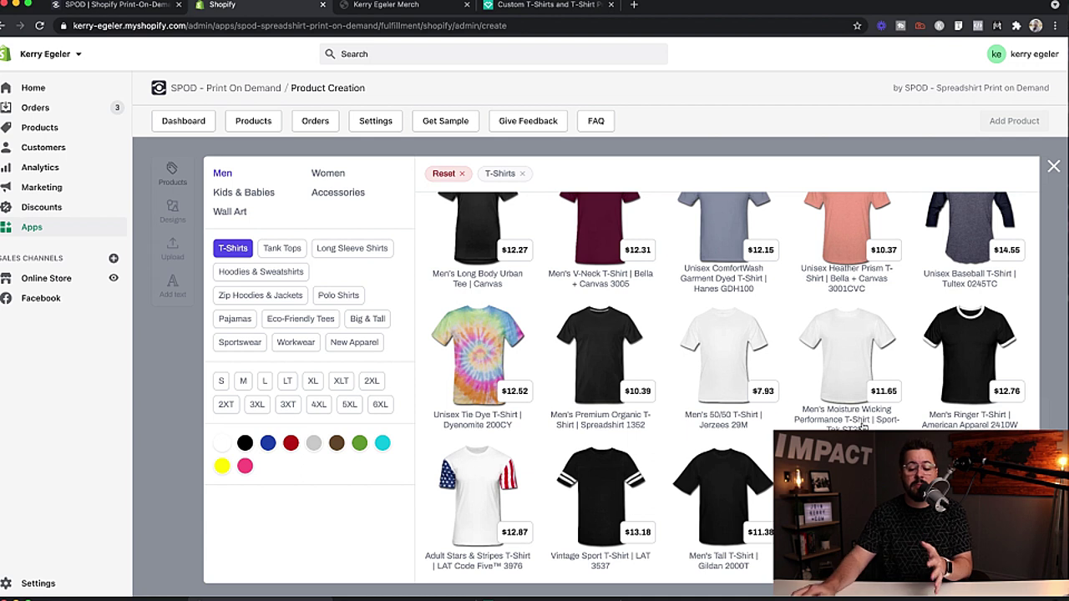
{"action": "scroll", "coordinate": [712, 379], "scroll_direction": "up", "scroll_amount": 3}
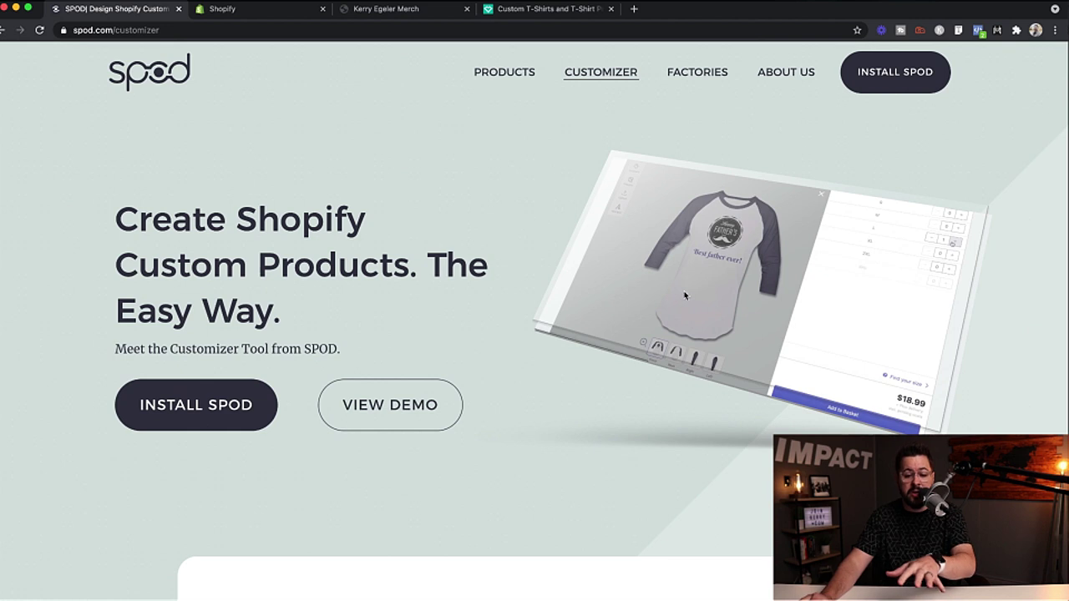
- Read through the SPOD Customizer page, covering the tool's benefits, how-it-works video and Playbook articles
{"action": "scroll", "coordinate": [686, 313], "scroll_direction": "down", "scroll_amount": 10}
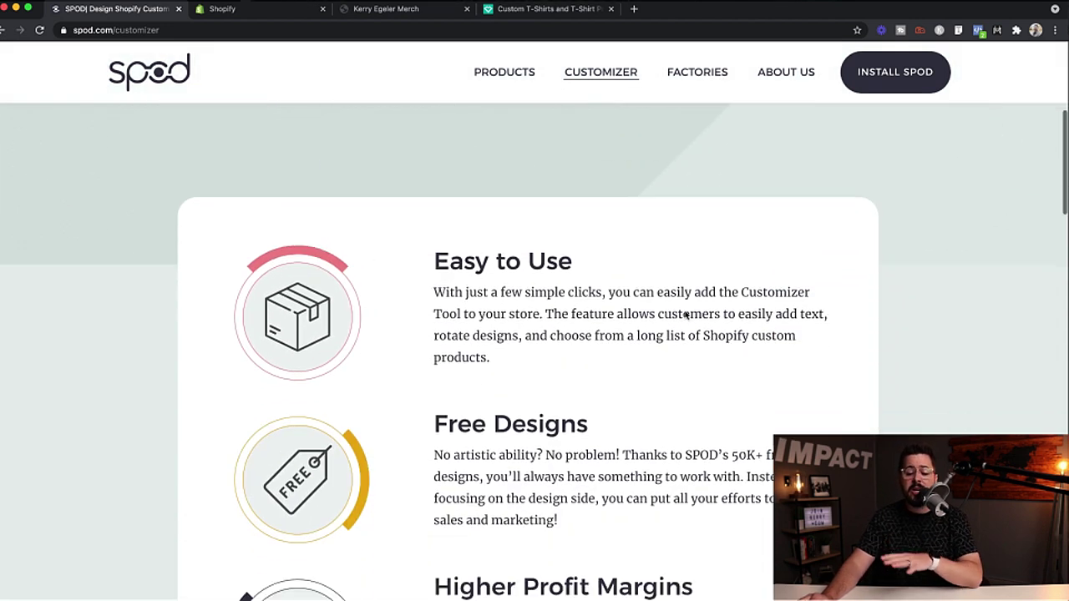
{"action": "scroll", "coordinate": [685, 311], "scroll_direction": "down", "scroll_amount": 5}
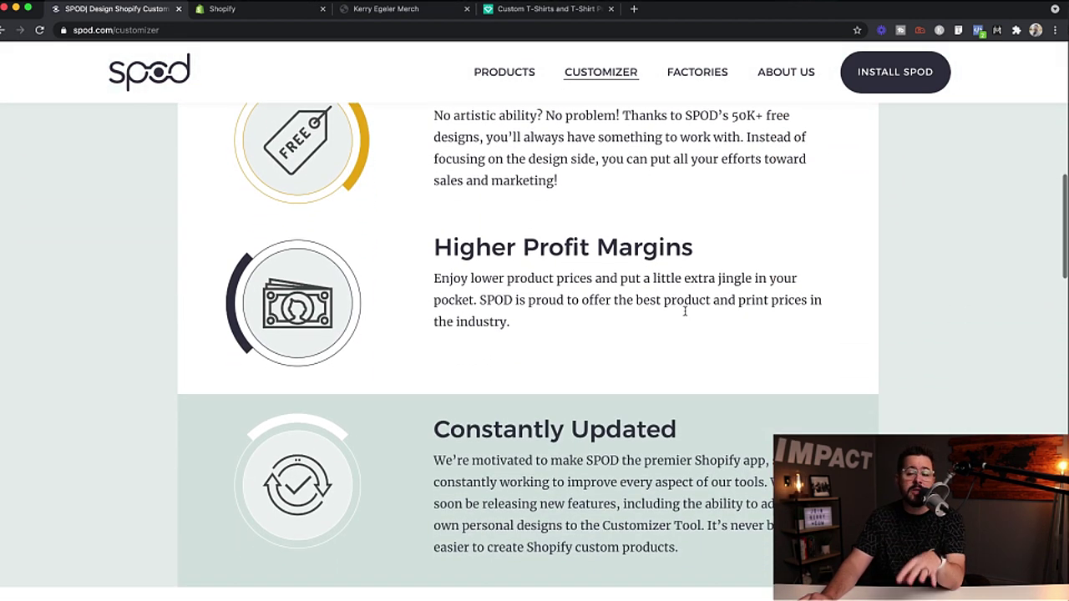
{"action": "scroll", "coordinate": [685, 311], "scroll_direction": "down", "scroll_amount": 5}
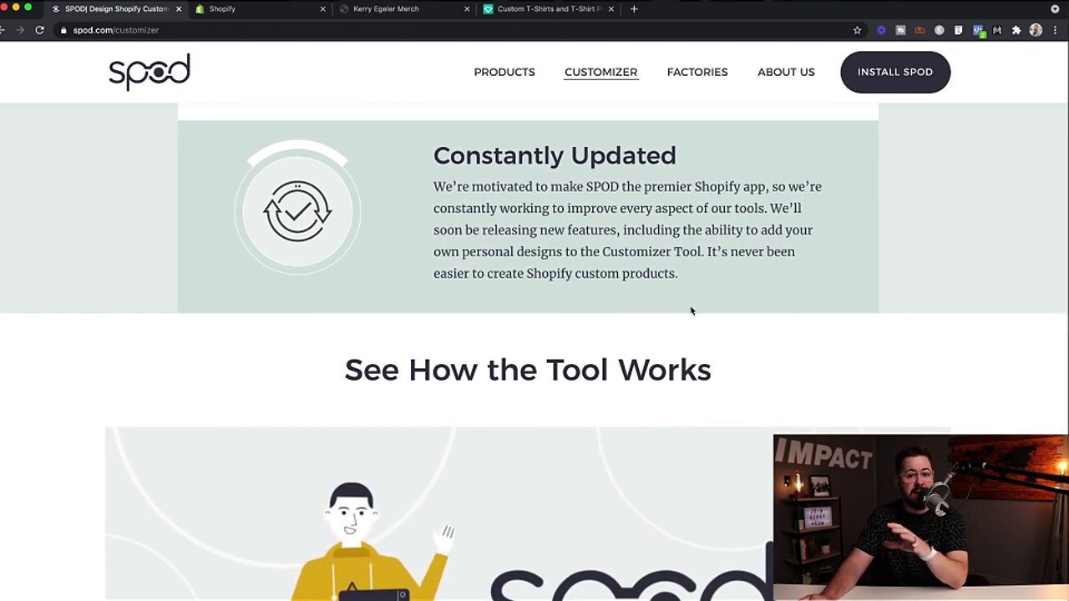
{"action": "scroll", "coordinate": [691, 311], "scroll_direction": "down", "scroll_amount": 5}
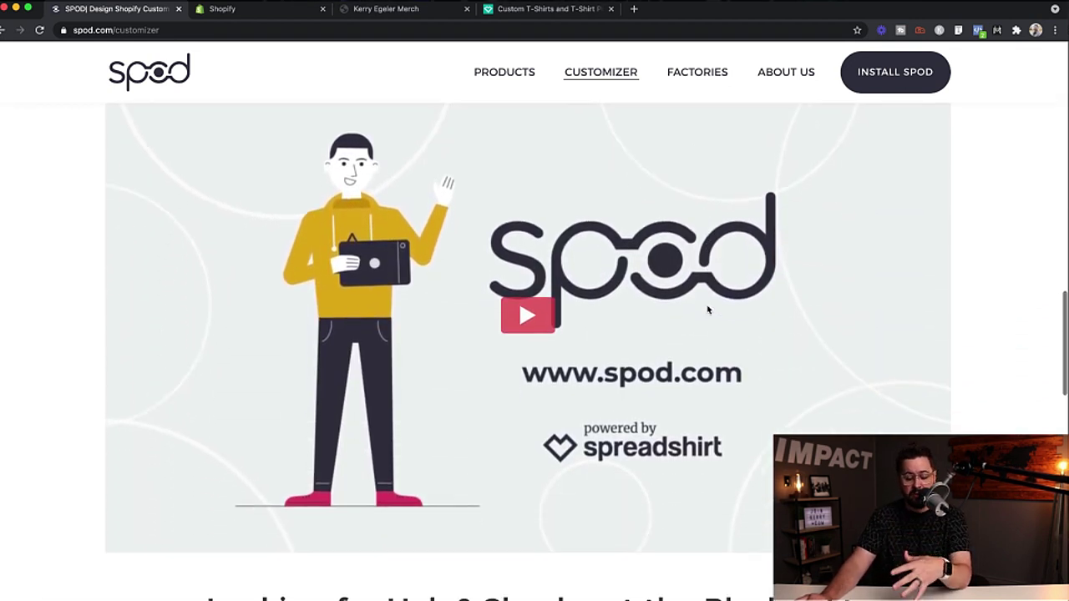
{"action": "scroll", "coordinate": [707, 310], "scroll_direction": "down", "scroll_amount": 4}
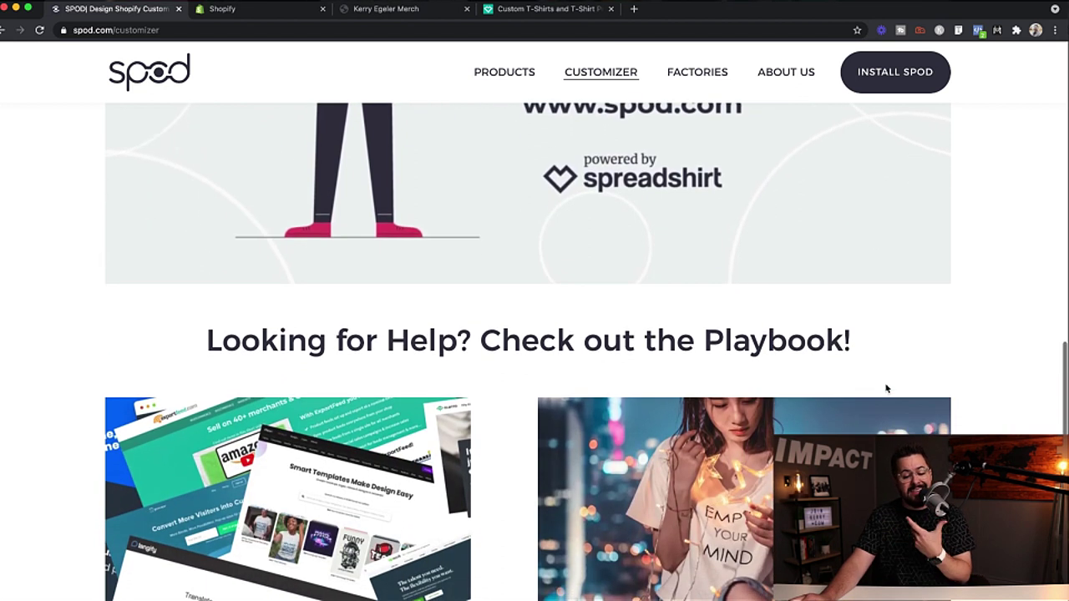
{"action": "scroll", "coordinate": [888, 387], "scroll_direction": "down", "scroll_amount": 5}
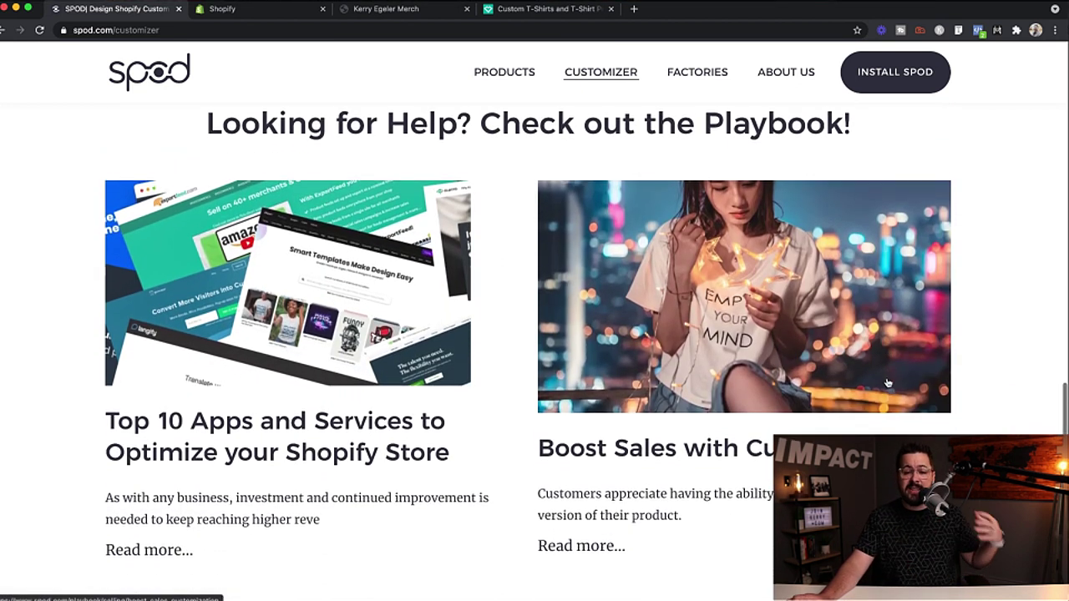
{"action": "scroll", "coordinate": [888, 381], "scroll_direction": "up", "scroll_amount": 8}
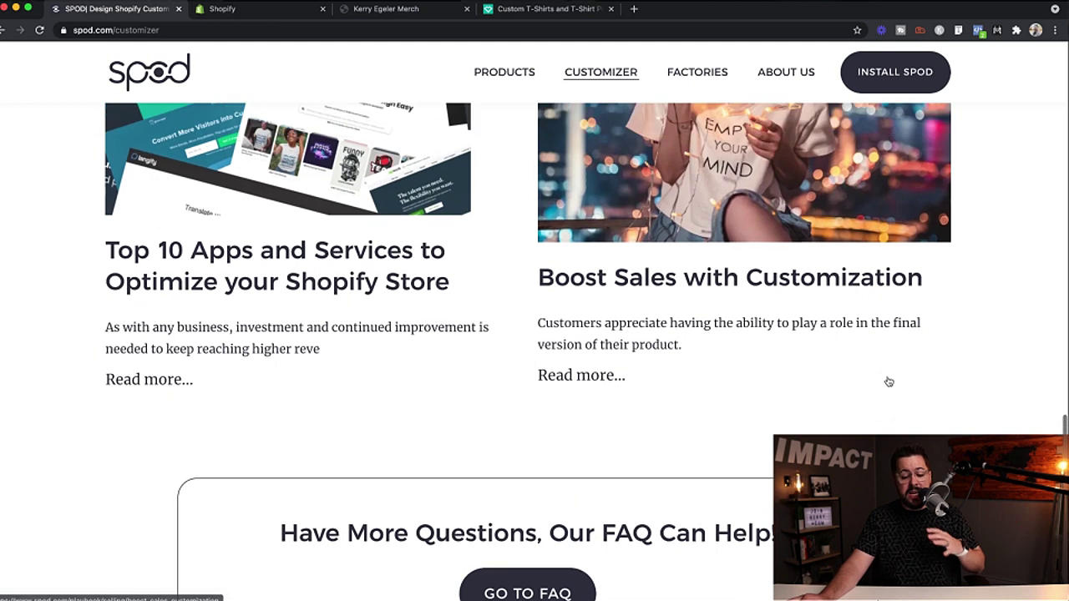
{"action": "scroll", "coordinate": [888, 382], "scroll_direction": "up", "scroll_amount": 8}
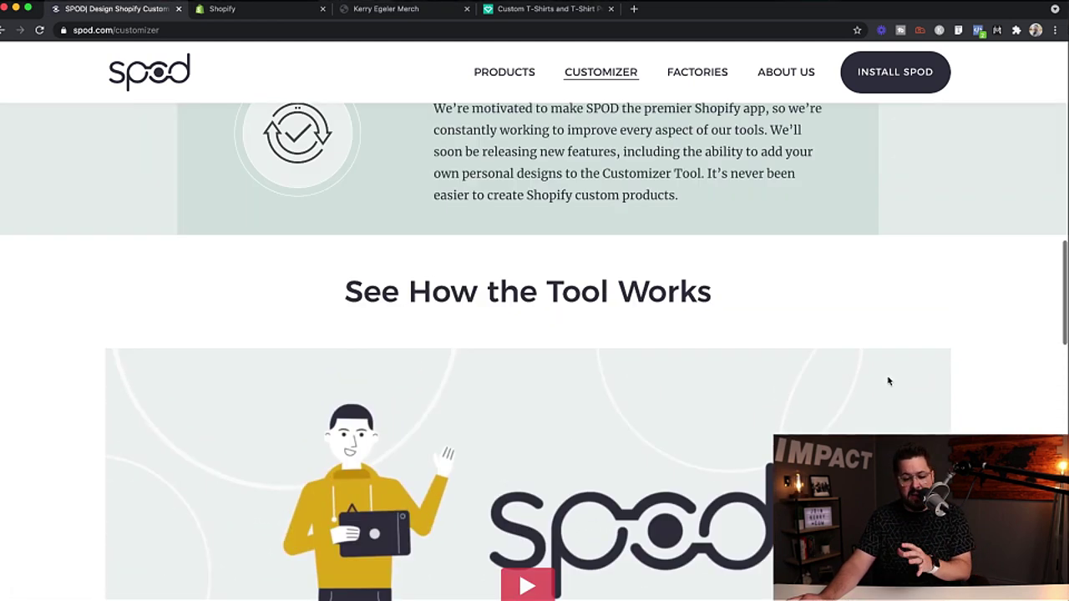
{"action": "scroll", "coordinate": [888, 381], "scroll_direction": "up", "scroll_amount": 8}
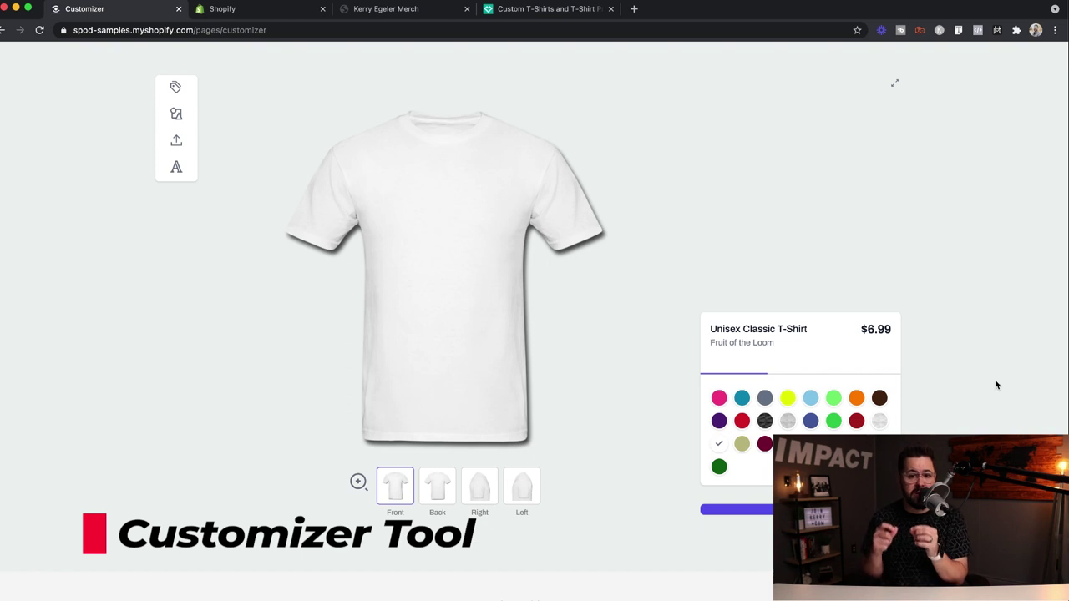
{"action": "scroll", "coordinate": [944, 409], "scroll_direction": "down", "scroll_amount": 2}
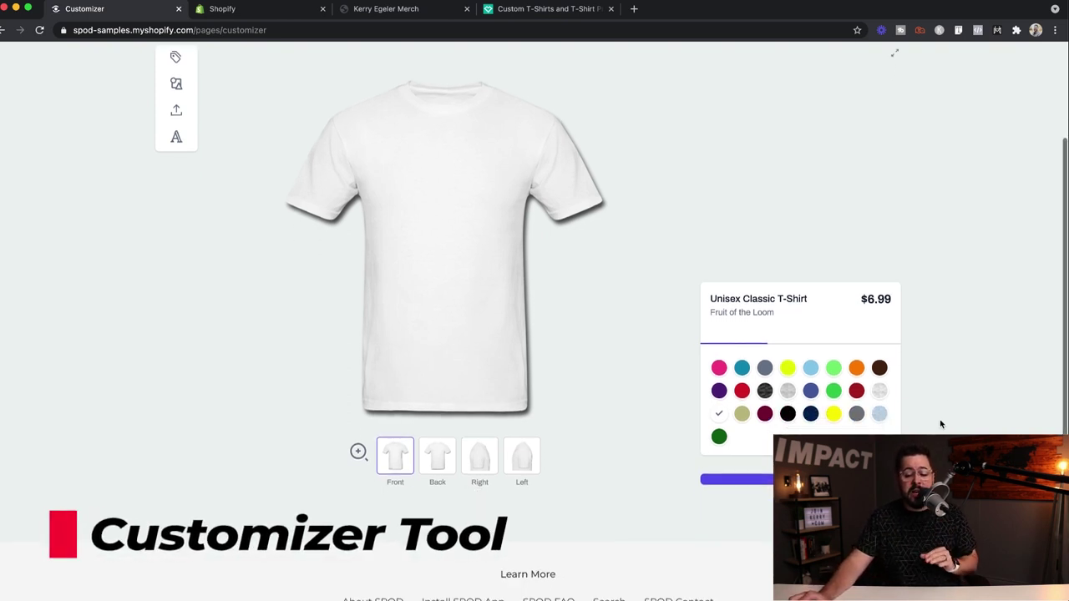
{"action": "scroll", "coordinate": [465, 329], "scroll_direction": "up", "scroll_amount": 2}
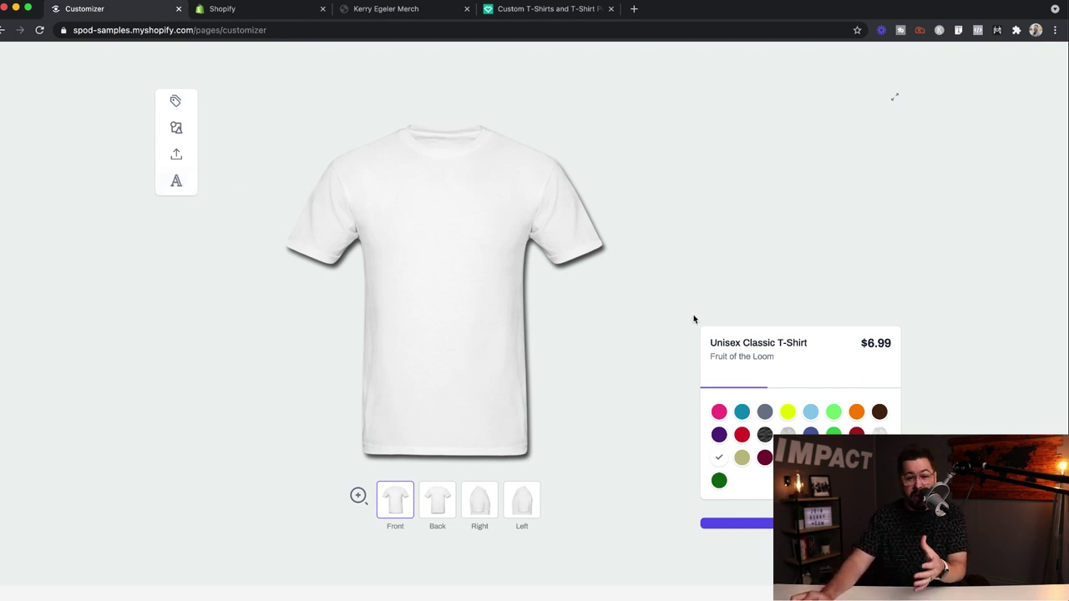
{"action": "scroll", "coordinate": [696, 318], "scroll_direction": "down", "scroll_amount": 1}
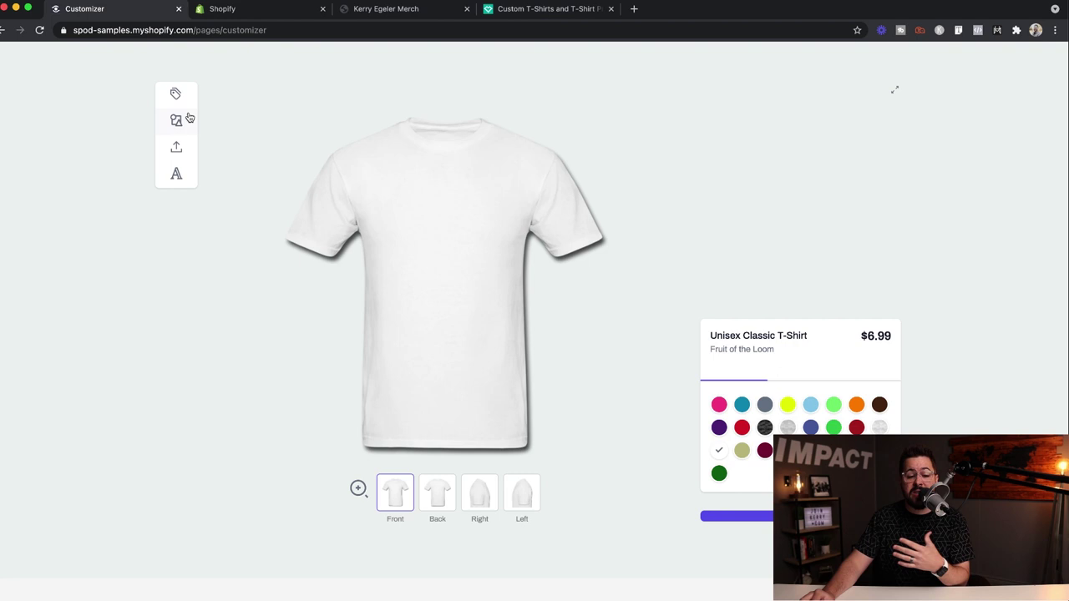